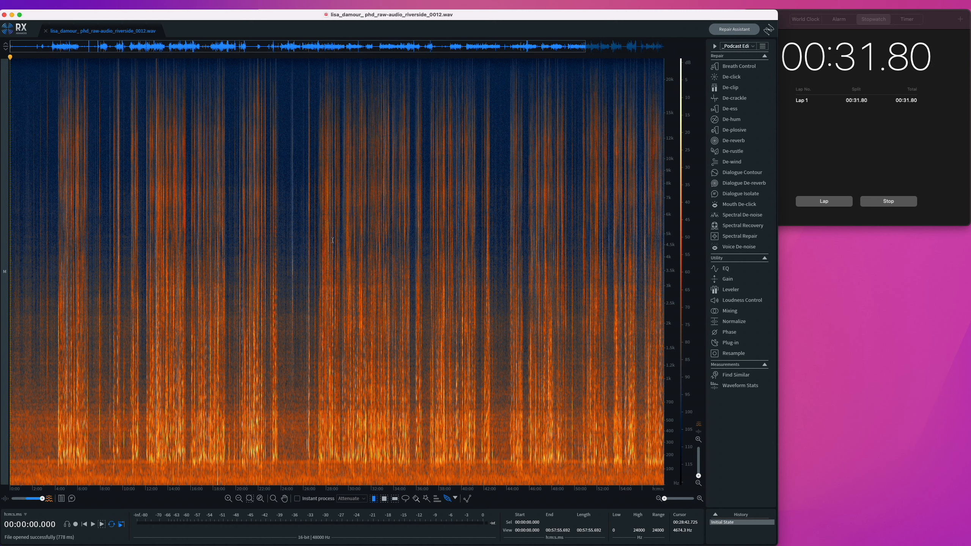
- Open Spectral De-noise and learn a noise profile from several quiet passages in the first nine minutes of the recording
{"action": "scroll", "coordinate": [72, 238], "scroll_direction": "up", "scroll_amount": 10}
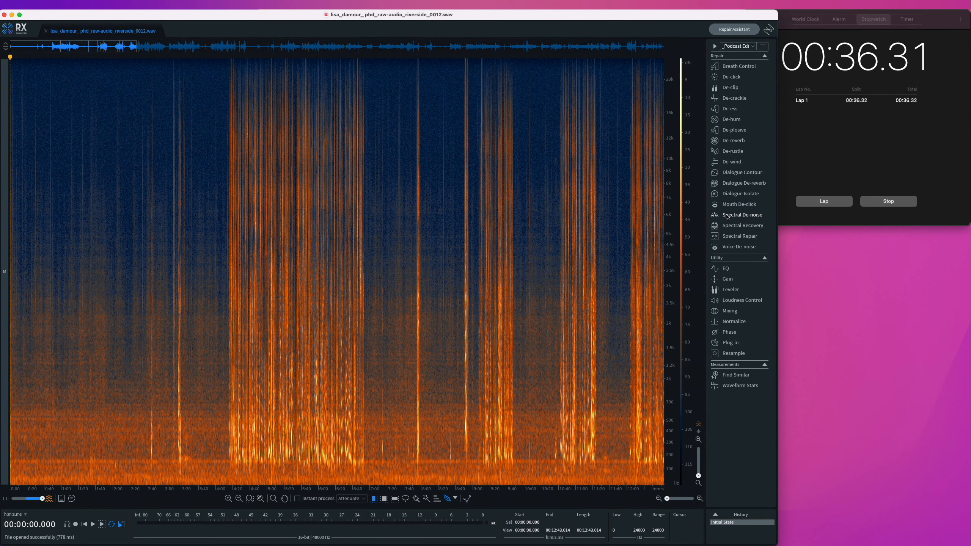
{"action": "left_click", "coordinate": [727, 217]}
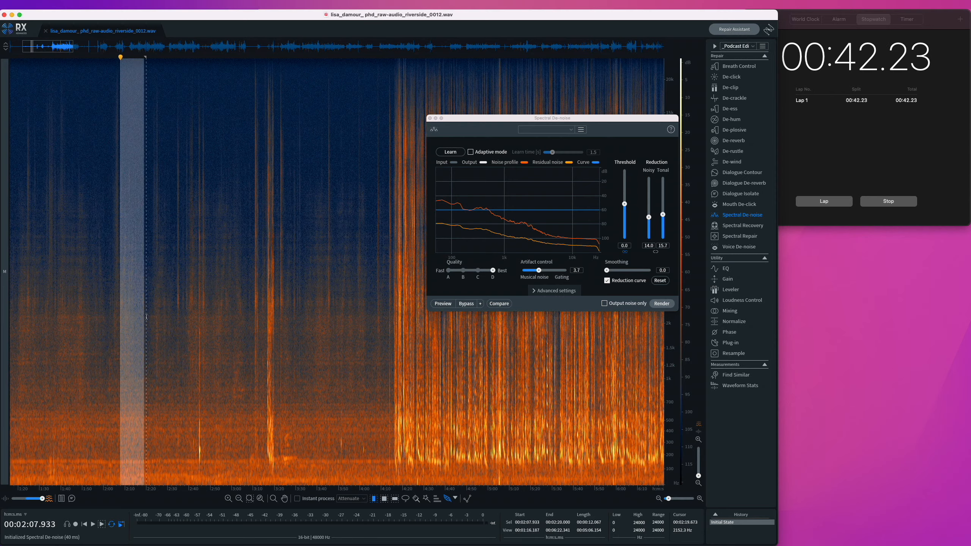
{"action": "scroll", "coordinate": [152, 317], "scroll_direction": "left", "scroll_amount": 5}
{"action": "left_click_drag", "start_coordinate": [146, 317], "coordinate": [277, 299]}
{"action": "scroll", "coordinate": [182, 306], "scroll_direction": "right", "scroll_amount": 15}
{"action": "scroll", "coordinate": [252, 299], "scroll_direction": "up", "scroll_amount": 4}
{"action": "left_click", "coordinate": [455, 154]}
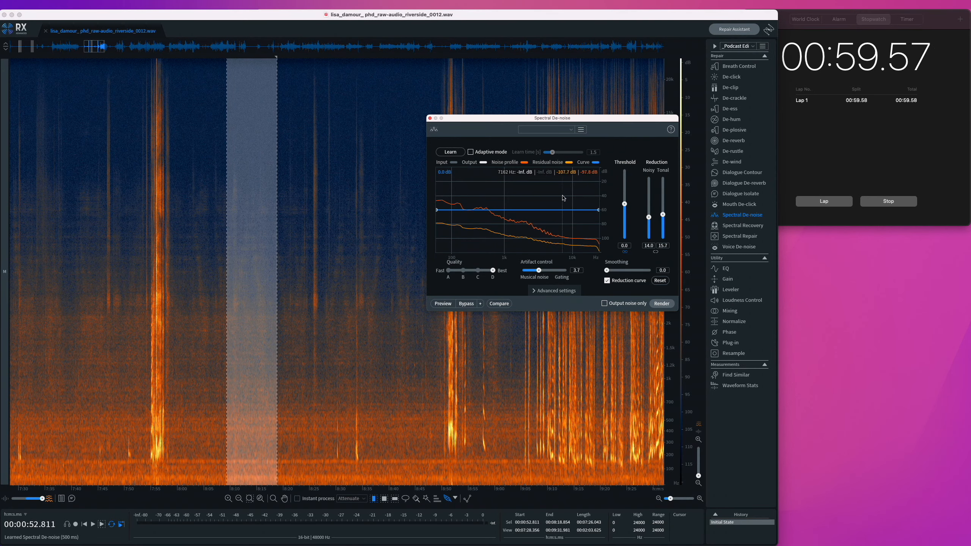
- Set the tonal reduction to 21.1 and render Spectral De-noise on the selected quiet passages
{"action": "left_click_drag", "start_coordinate": [662, 214], "coordinate": [729, 218]}
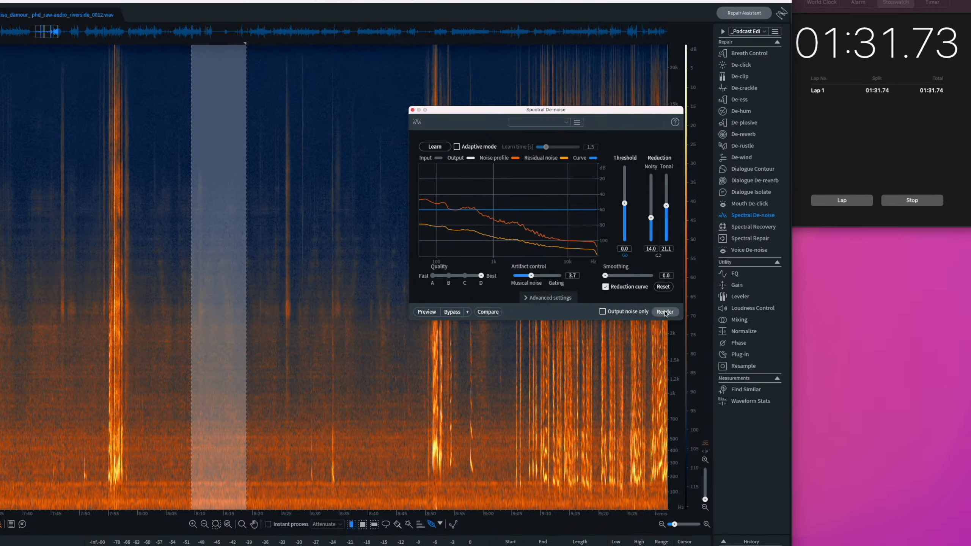
{"action": "left_click", "coordinate": [722, 447]}
- Play back the de-noised pause from about 8:10 and undo the Spectral De-noise render
{"action": "left_click", "coordinate": [230, 395]}
{"action": "key", "text": "space"}
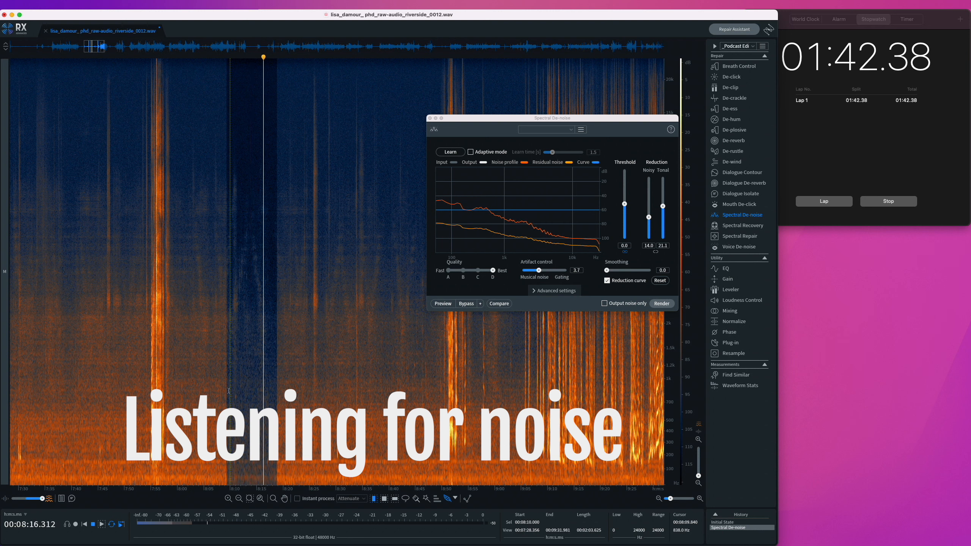
{"action": "key", "text": "space"}
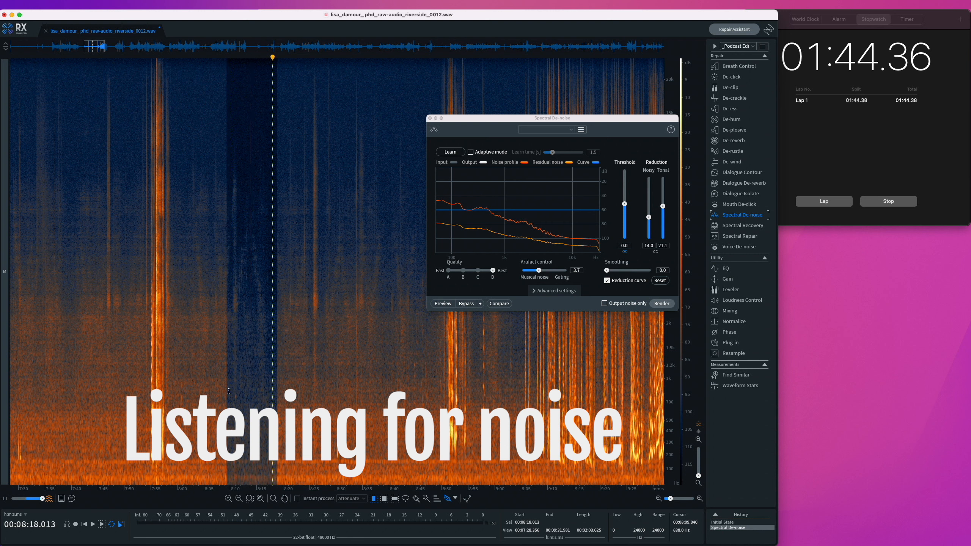
{"action": "key", "text": "super+z"}
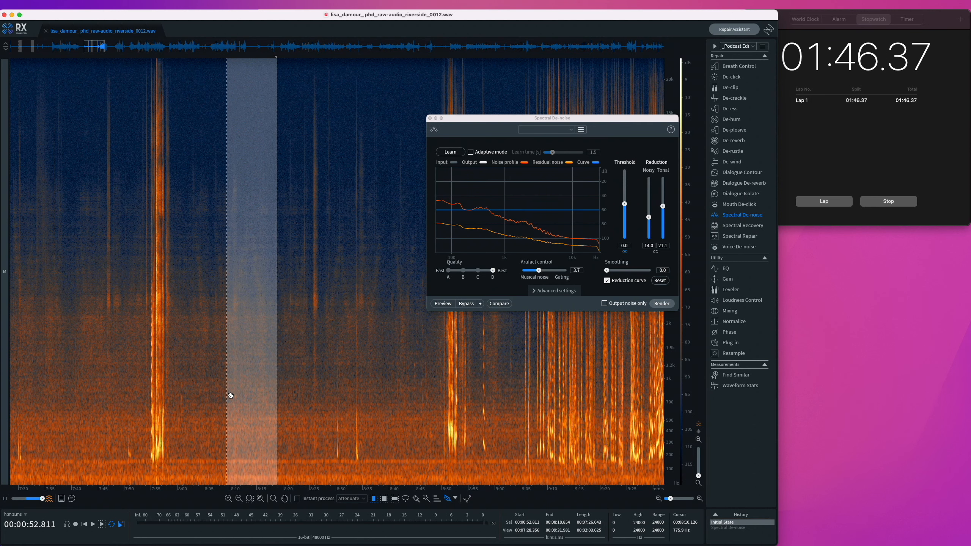
- Select the speech from 9:36 to 9:48, play its start, and render Spectral De-noise on it
{"action": "scroll", "coordinate": [231, 395], "scroll_direction": "right", "scroll_amount": 10}
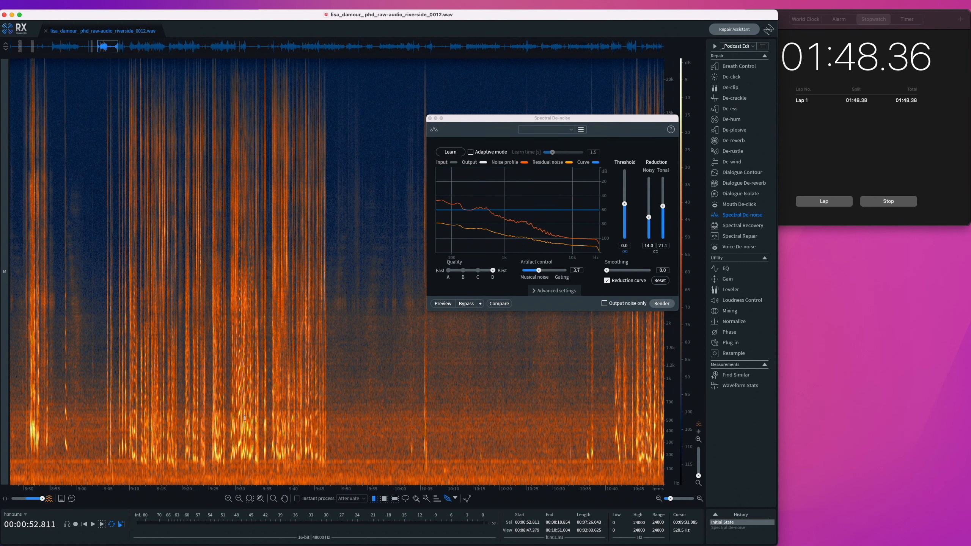
{"action": "scroll", "coordinate": [274, 431], "scroll_direction": "up", "scroll_amount": 3}
{"action": "left_click_drag", "start_coordinate": [261, 421], "coordinate": [379, 382]}
{"action": "key", "text": "space"}
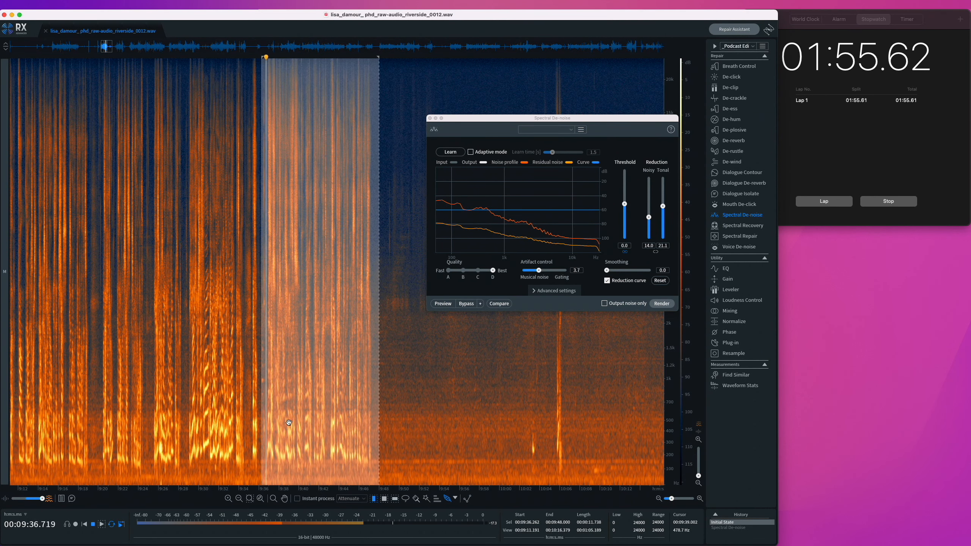
{"action": "key", "text": "space"}
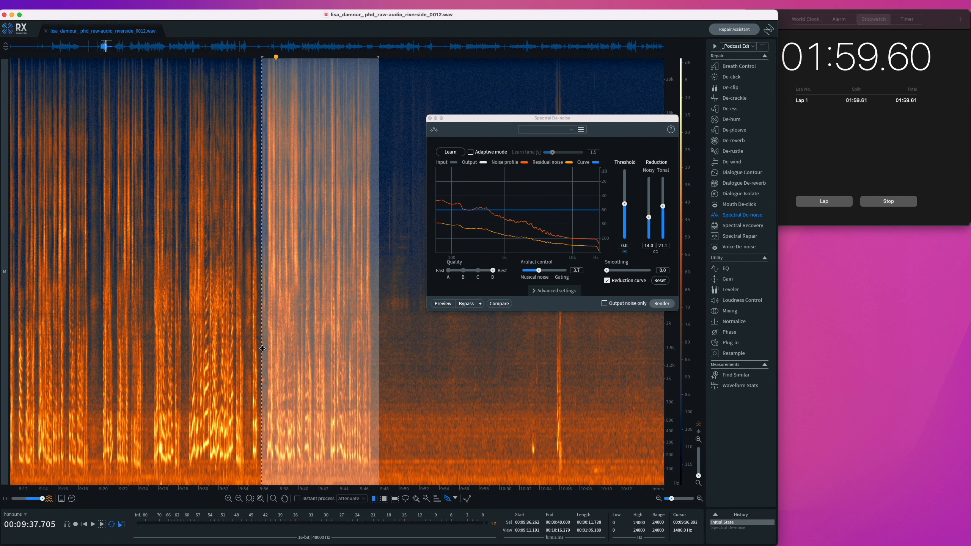
{"action": "left_click_drag", "start_coordinate": [262, 348], "coordinate": [259, 349]}
{"action": "left_click", "coordinate": [661, 303]}
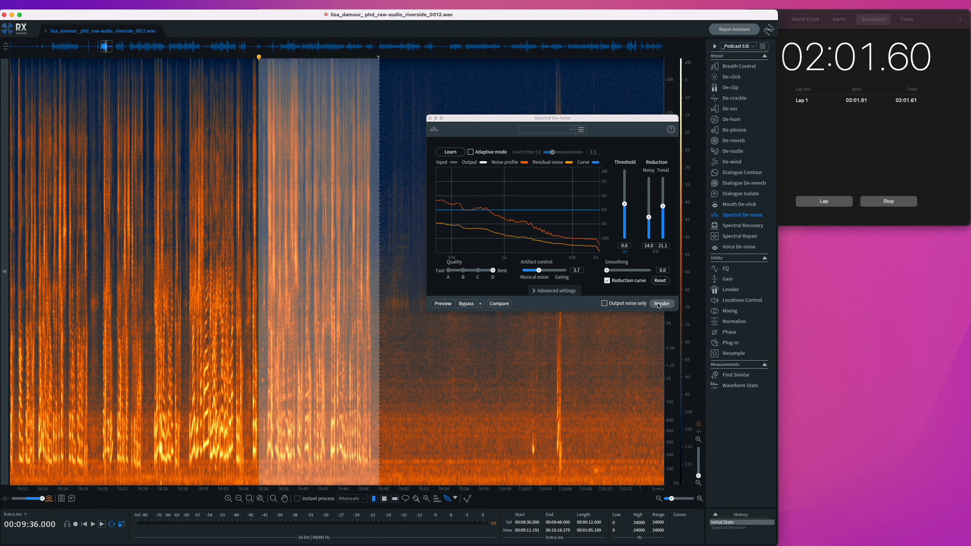
- Play the recording from just before 9:36 to judge the spectrally de-noised speech
{"action": "left_click", "coordinate": [247, 385]}
{"action": "key", "text": "space"}
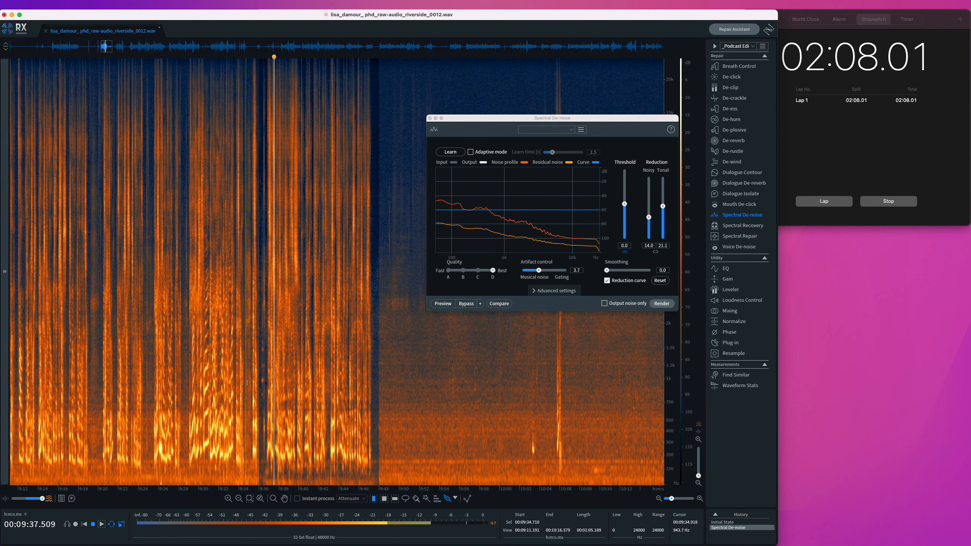
{"action": "scroll", "coordinate": [285, 379], "scroll_direction": "up", "scroll_amount": 2}
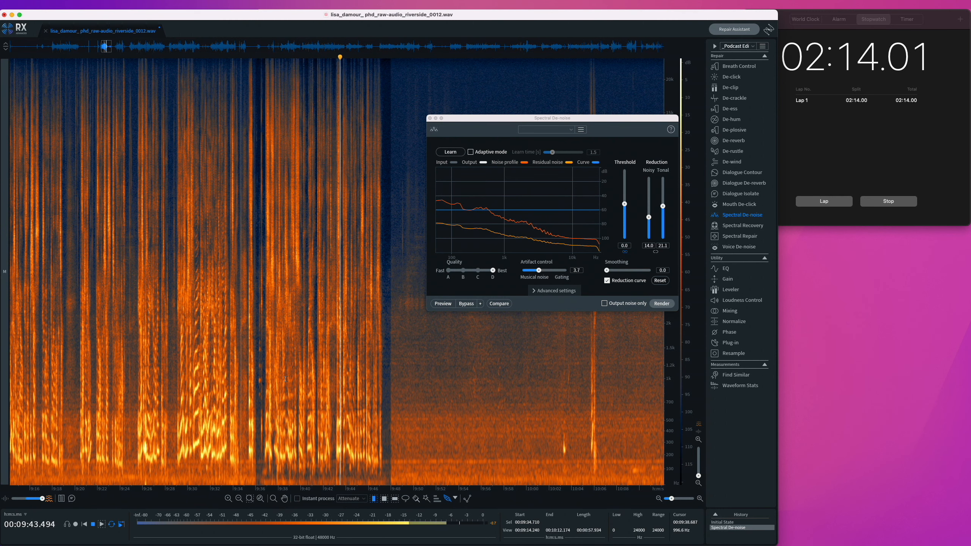
{"action": "key", "text": "space"}
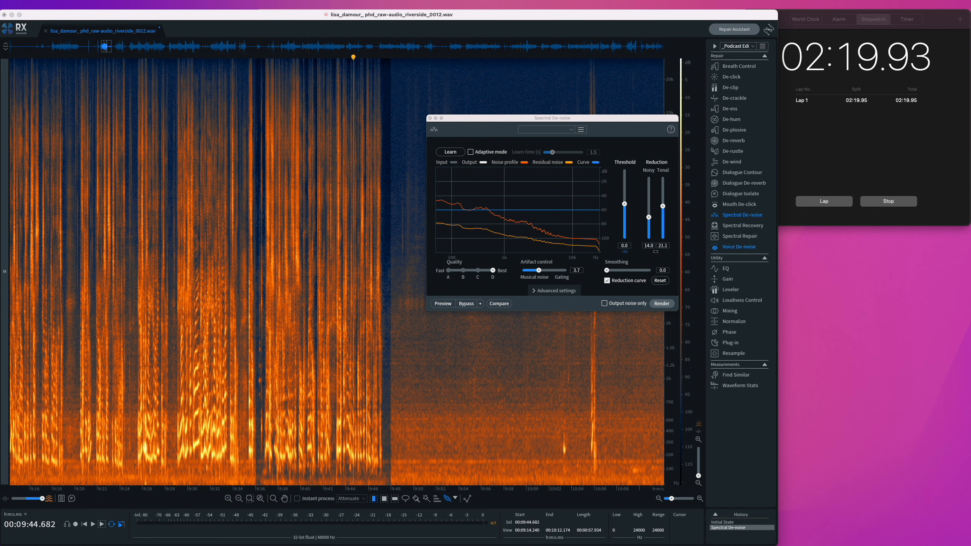
- Render Voice De-noise in adaptive mode on the speech from about 9:36 to 9:47 and play the result
{"action": "left_click_drag", "start_coordinate": [0, 214], "coordinate": [221, 108]}
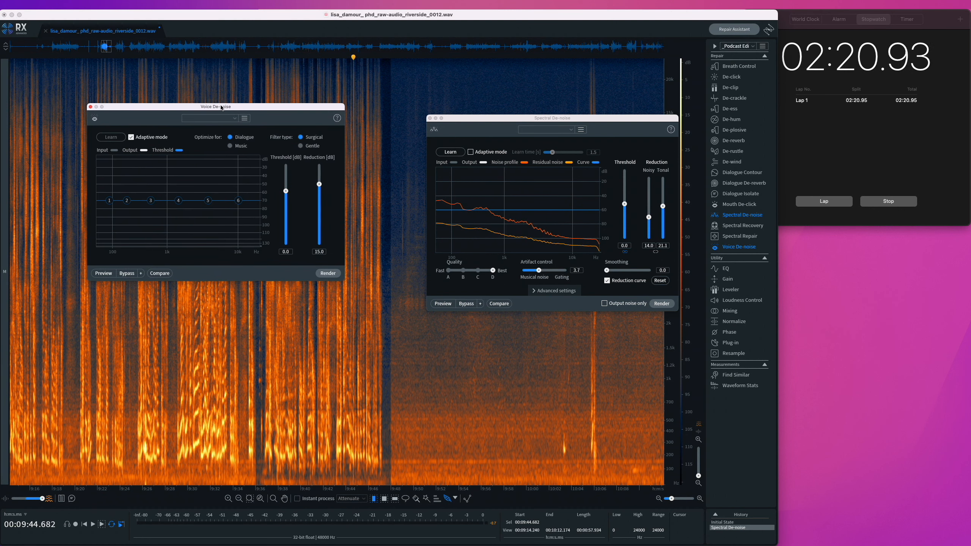
{"action": "left_click_drag", "start_coordinate": [257, 410], "coordinate": [384, 392]}
{"action": "left_click", "coordinate": [327, 272]}
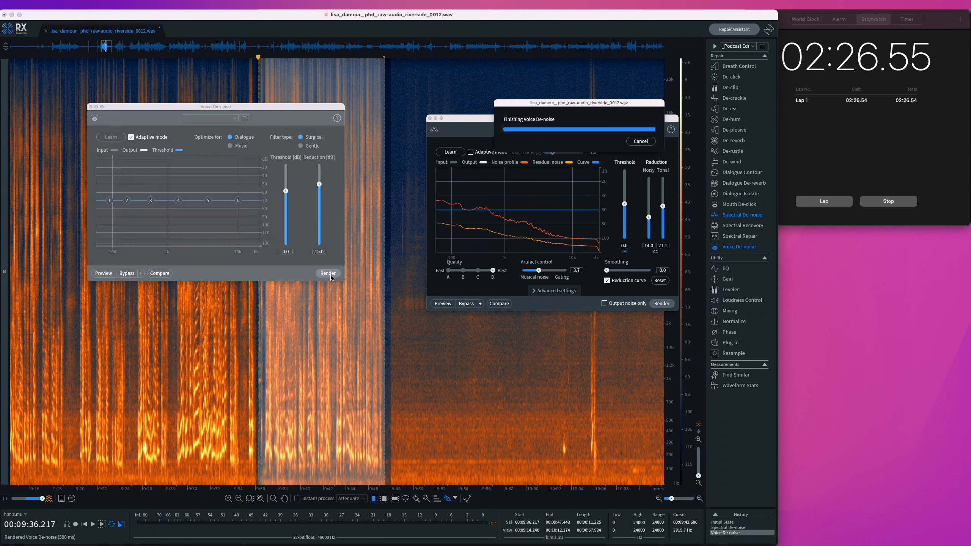
{"action": "left_click", "coordinate": [261, 398]}
{"action": "key", "text": "space"}
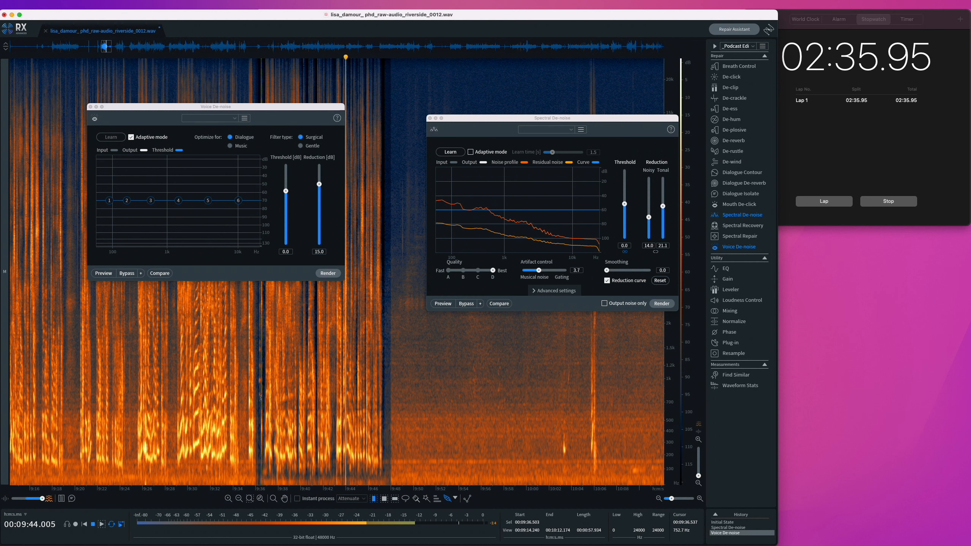
- Undo both the Voice De-noise and Spectral De-noise renders and close the Voice De-noise module
{"action": "key", "text": "super+z"}
{"action": "key", "text": "super+z"}
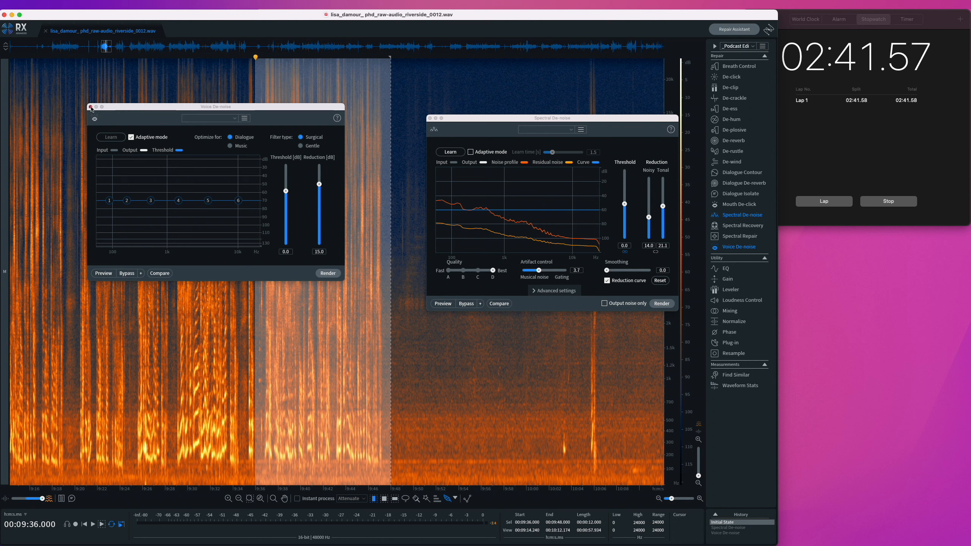
{"action": "left_click", "coordinate": [90, 106]}
{"action": "left_click", "coordinate": [312, 260]}
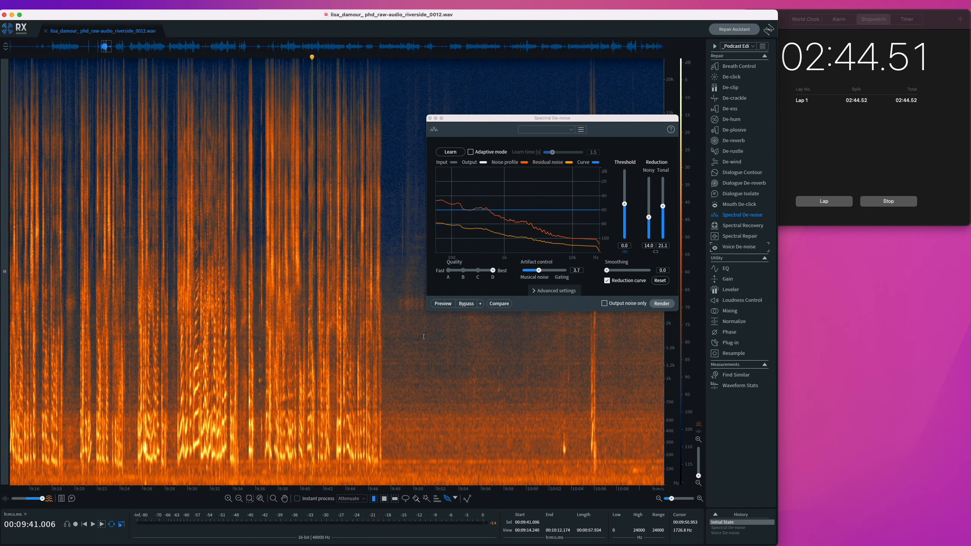
- Select the long pause after the speech that ends near 9:47 and learn its noise profile in Spectral De-noise
{"action": "scroll", "coordinate": [312, 264], "scroll_direction": "right", "scroll_amount": 10}
{"action": "scroll", "coordinate": [312, 264], "scroll_direction": "up", "scroll_amount": 3}
{"action": "left_click_drag", "start_coordinate": [124, 275], "coordinate": [320, 275]}
{"action": "left_click", "coordinate": [450, 152]}
- Select the speech from about 9:36 to 9:47 and render Spectral De-noise on it with the newly learned profile
{"action": "scroll", "coordinate": [203, 286], "scroll_direction": "down", "scroll_amount": 5}
{"action": "mouse_move", "coordinate": [73, 291]}
{"action": "left_mouse_down"}
{"action": "mouse_move", "coordinate": [162, 290]}
{"action": "mouse_move", "coordinate": [70, 291]}
{"action": "left_mouse_up"}
{"action": "left_click", "coordinate": [661, 303]}
- Play the newly de-noised speech from about 9:37 to hear how much noise remains
{"action": "left_click", "coordinate": [78, 414]}
{"action": "key", "text": "space"}
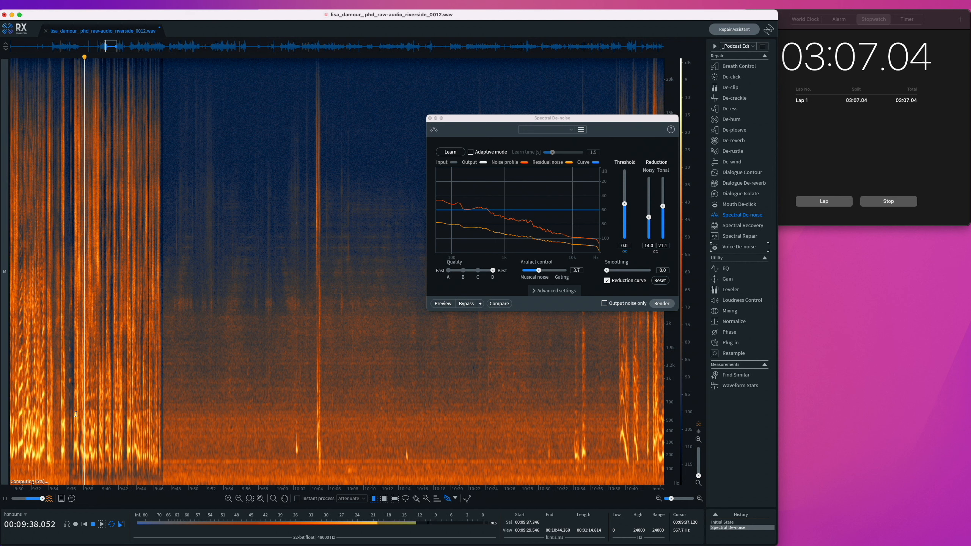
{"action": "scroll", "coordinate": [76, 414], "scroll_direction": "up", "scroll_amount": 2}
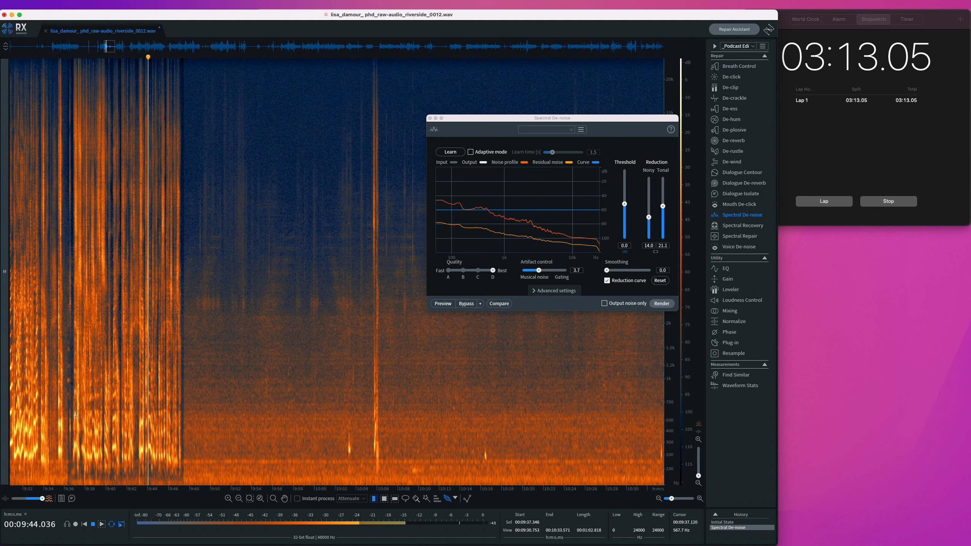
{"action": "key", "text": "space"}
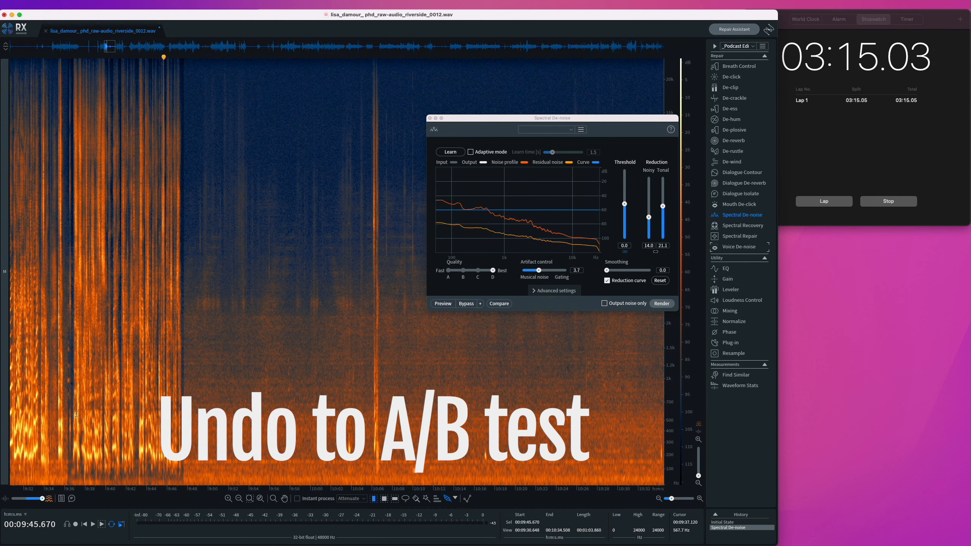
- Undo the Spectral De-noise render and play the same speech untreated from about 9:37 for an A/B comparison
{"action": "scroll", "coordinate": [76, 414], "scroll_direction": "down", "scroll_amount": 5}
{"action": "key", "text": "super+z"}
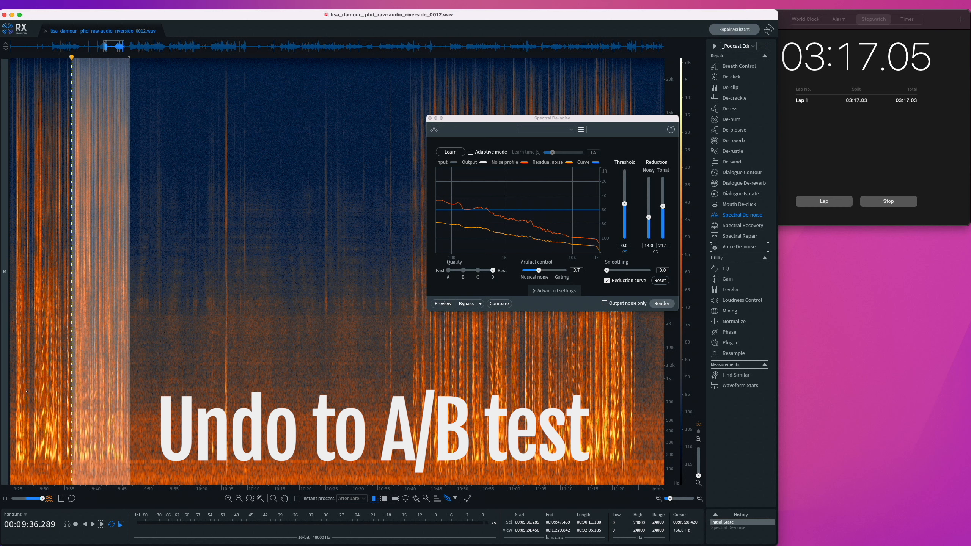
{"action": "left_click", "coordinate": [79, 422]}
{"action": "key", "text": "space"}
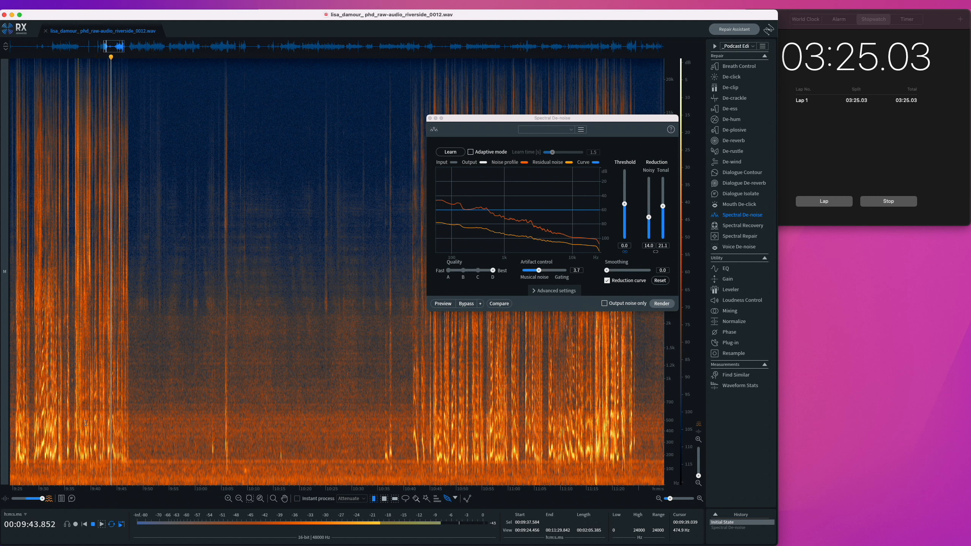
{"action": "key", "text": "space"}
- Select the speech from about 13:37 to 13:41, listen to it, and render Spectral De-noise on it
{"action": "scroll", "coordinate": [153, 415], "scroll_direction": "right", "scroll_amount": 10}
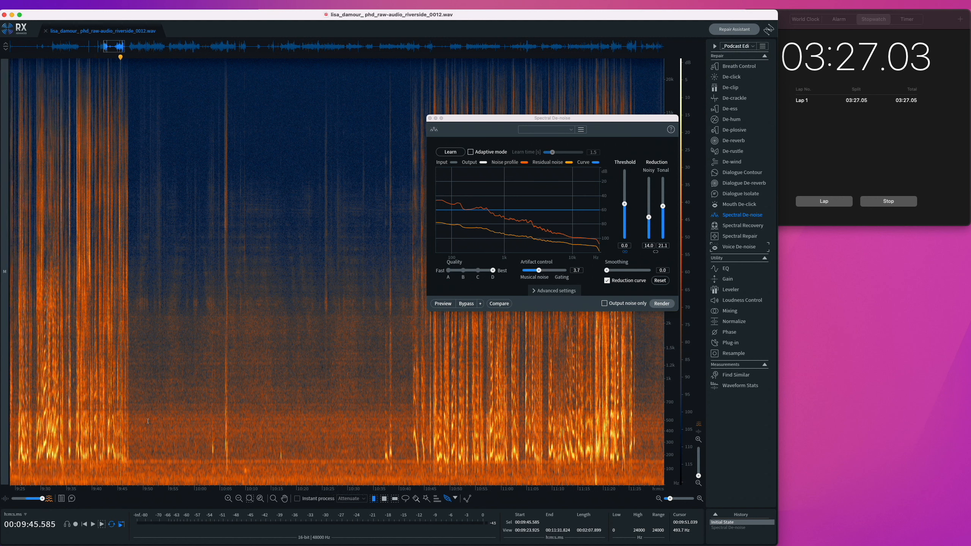
{"action": "scroll", "coordinate": [190, 409], "scroll_direction": "right", "scroll_amount": 8}
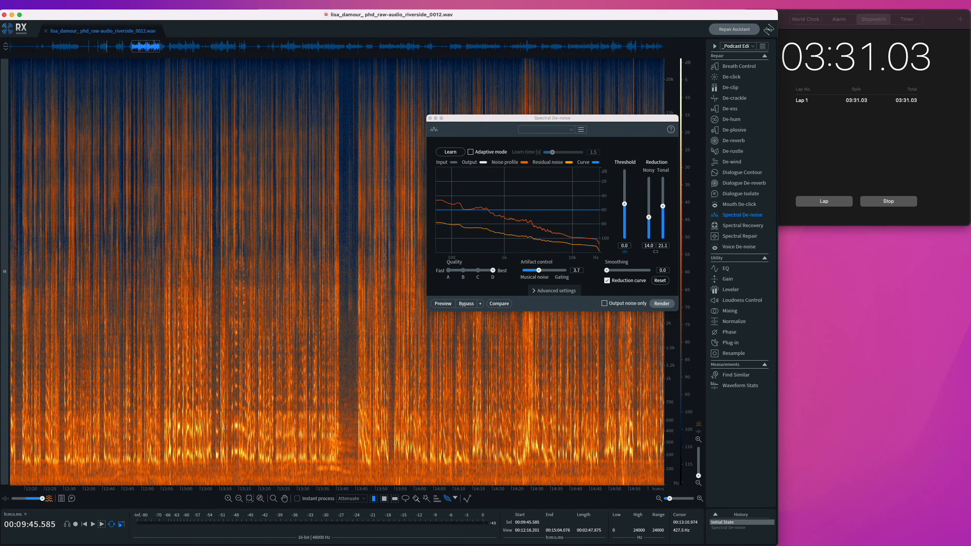
{"action": "scroll", "coordinate": [226, 427], "scroll_direction": "up", "scroll_amount": 5}
{"action": "scroll", "coordinate": [369, 448], "scroll_direction": "up", "scroll_amount": 2}
{"action": "scroll", "coordinate": [367, 382], "scroll_direction": "right", "scroll_amount": 2}
{"action": "left_click_drag", "start_coordinate": [348, 363], "coordinate": [376, 363]}
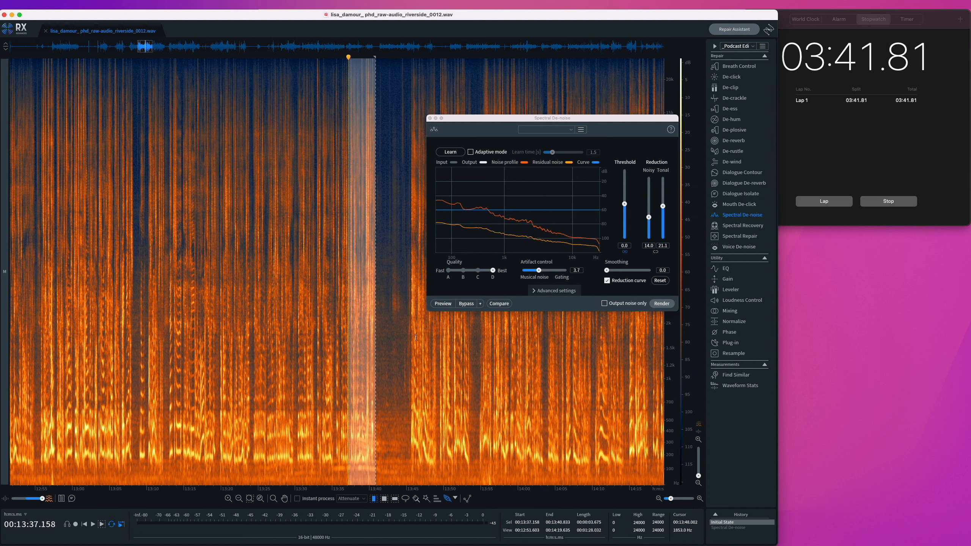
{"action": "key", "text": "space"}
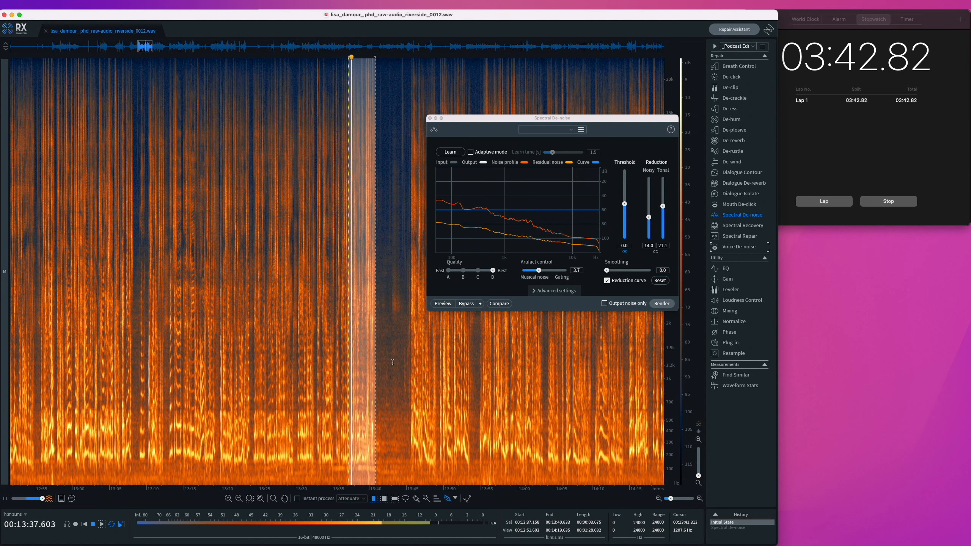
{"action": "left_click", "coordinate": [662, 304]}
- Play the de-noised speech from about 13:37 through the start of the following pause
{"action": "left_click", "coordinate": [351, 382]}
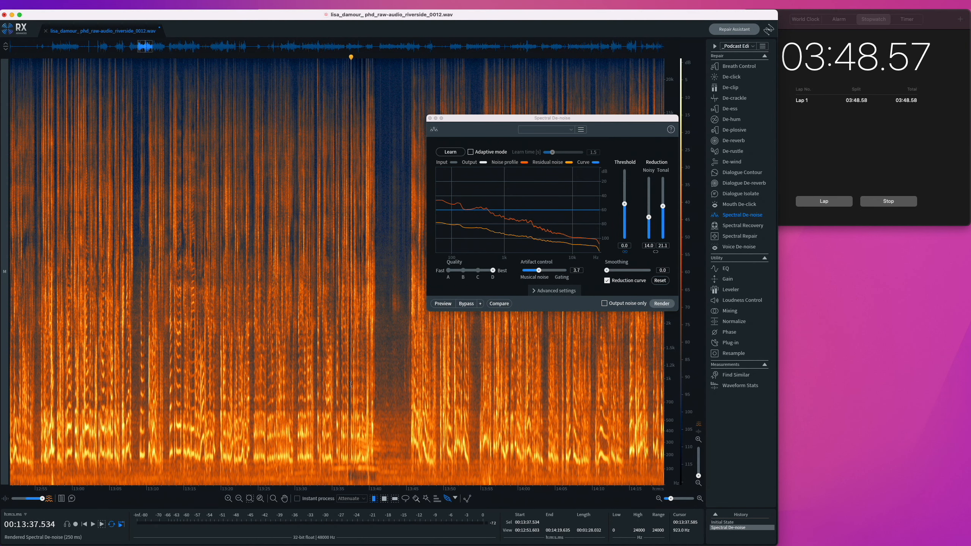
{"action": "key", "text": "space"}
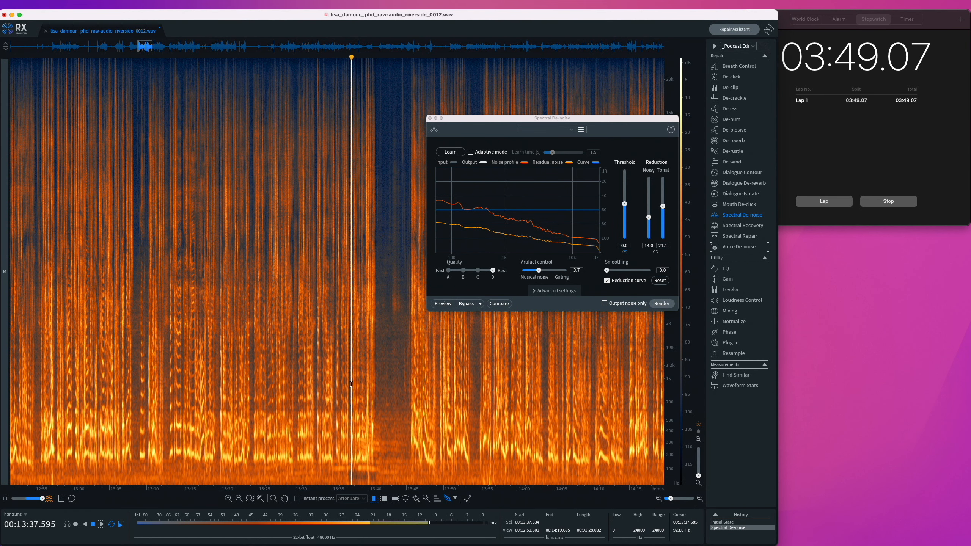
{"action": "scroll", "coordinate": [351, 383], "scroll_direction": "up", "scroll_amount": 3}
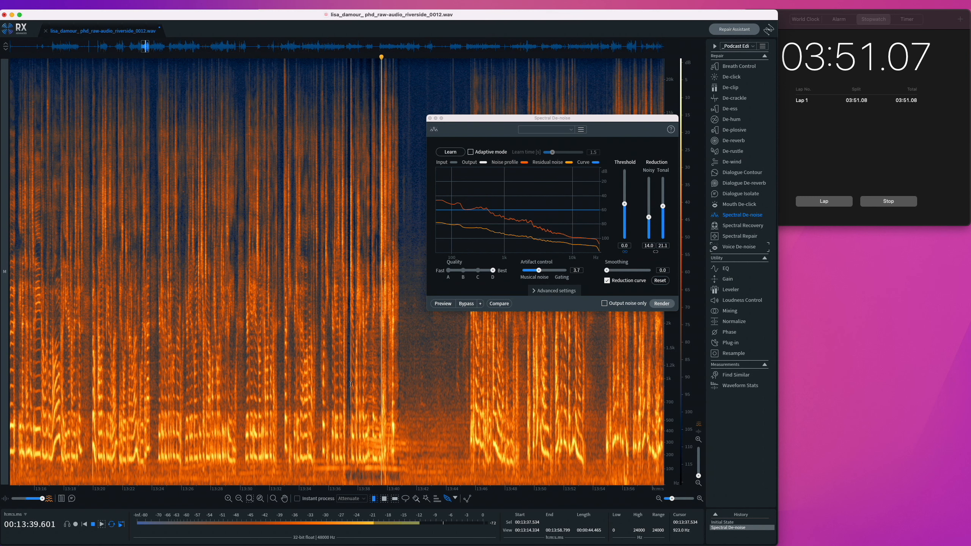
{"action": "key", "text": "space"}
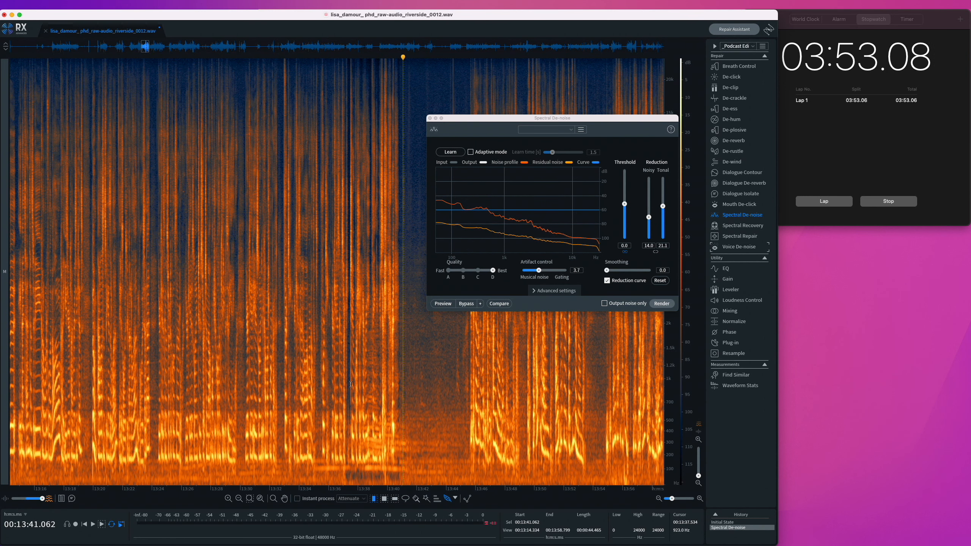
- Undo the Spectral De-noise render at about 13:37 and close the Spectral De-noise module
{"action": "scroll", "coordinate": [350, 384], "scroll_direction": "down", "scroll_amount": 4}
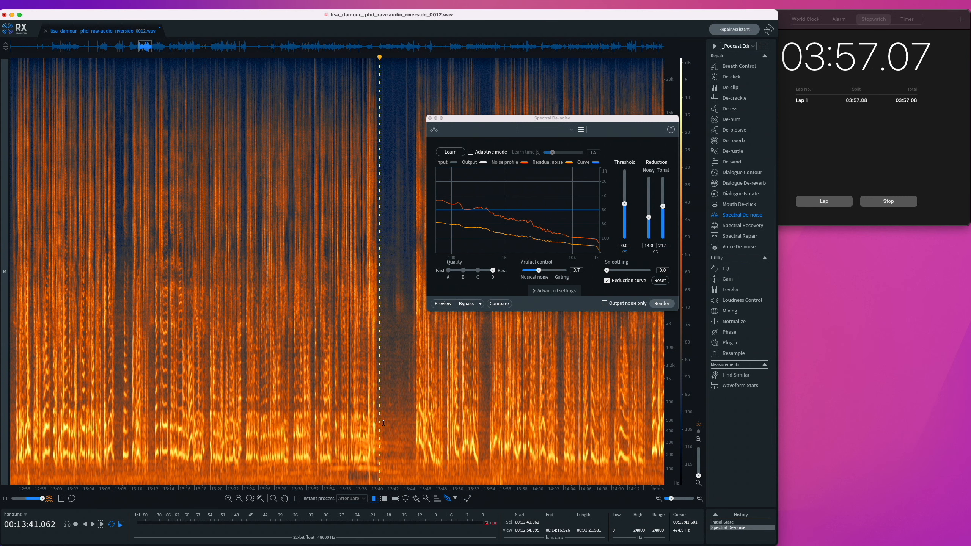
{"action": "key", "text": "super+z"}
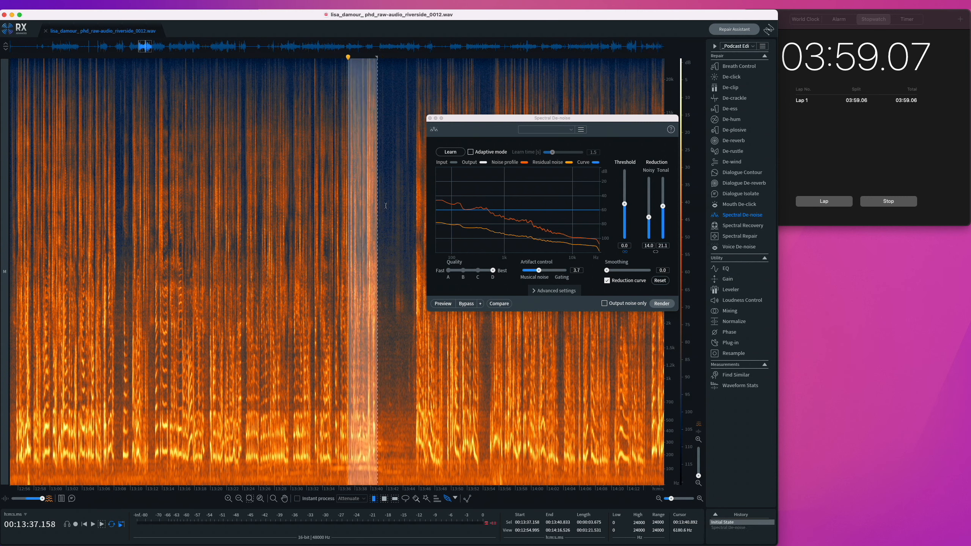
{"action": "left_click", "coordinate": [430, 119]}
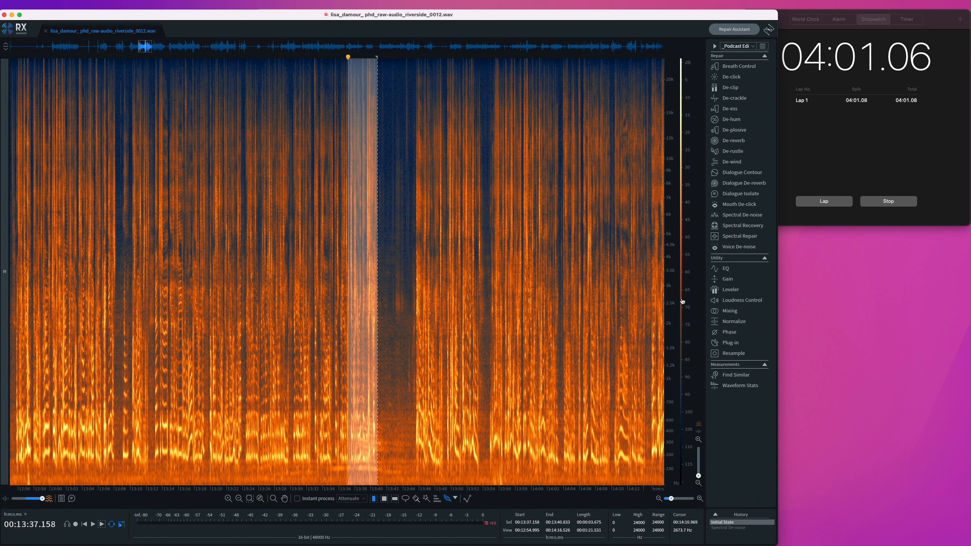
- Render Dialogue Isolate on the selected speech from about 13:37 to 13:41, using the Moderate Noise Reduction preset with Best quality
{"action": "left_click", "coordinate": [738, 195]}
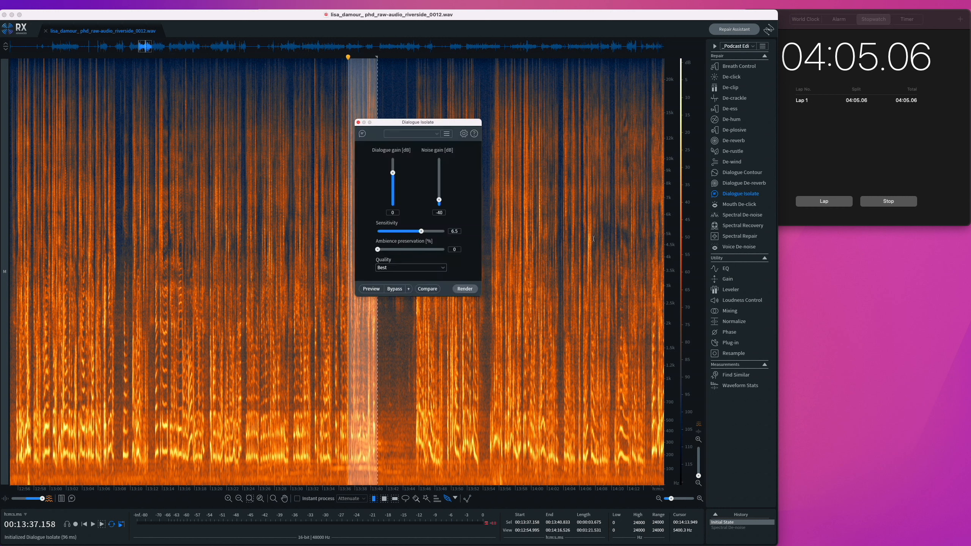
{"action": "left_click", "coordinate": [435, 134]}
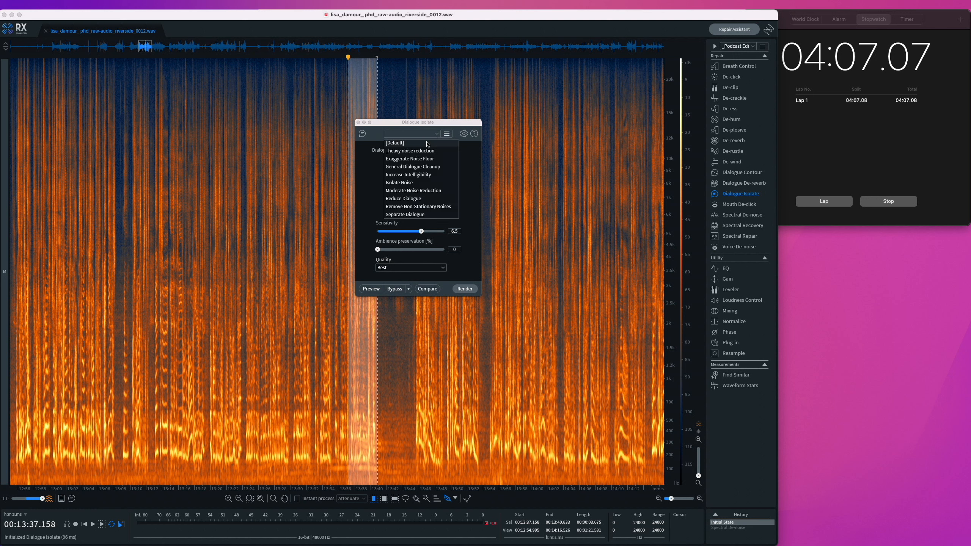
{"action": "left_click", "coordinate": [419, 191]}
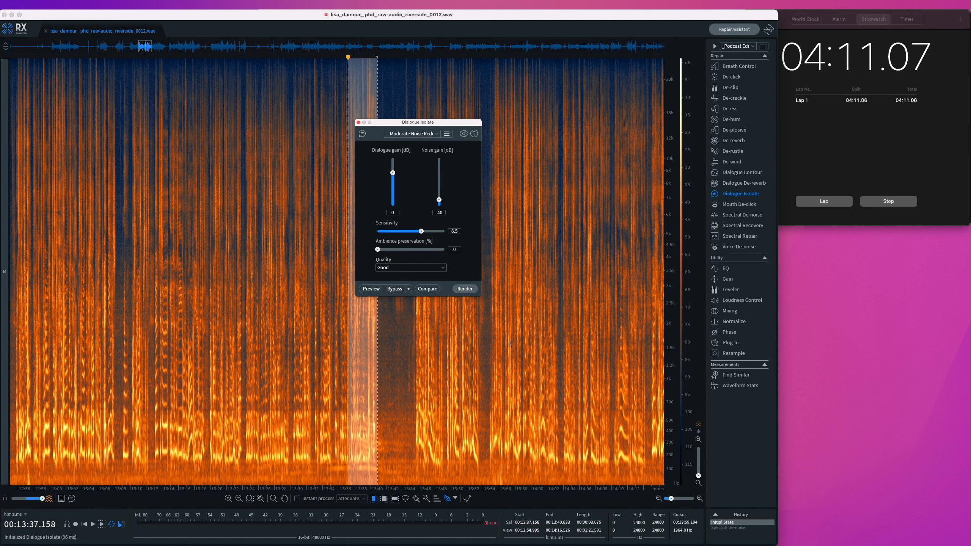
{"action": "left_click", "coordinate": [434, 269]}
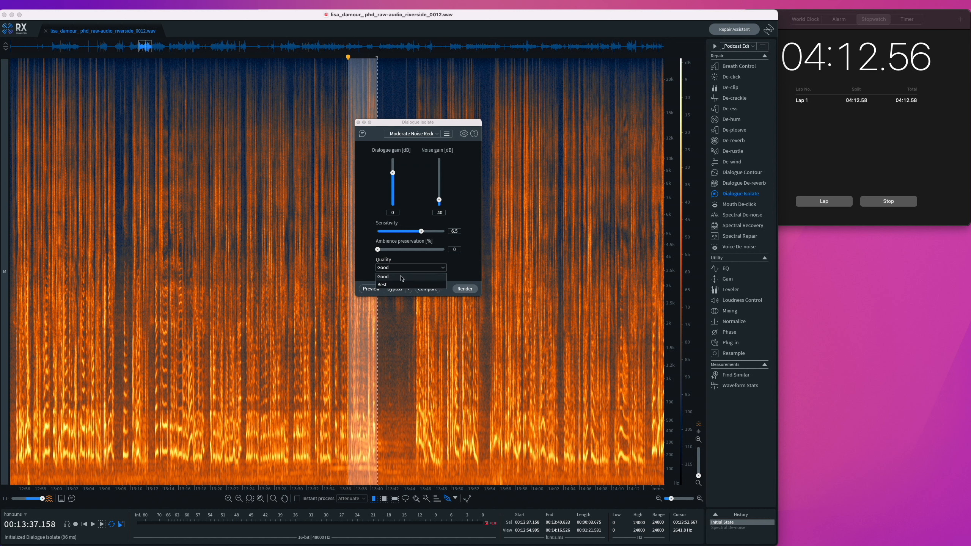
{"action": "left_click", "coordinate": [383, 285]}
{"action": "left_click", "coordinate": [465, 289]}
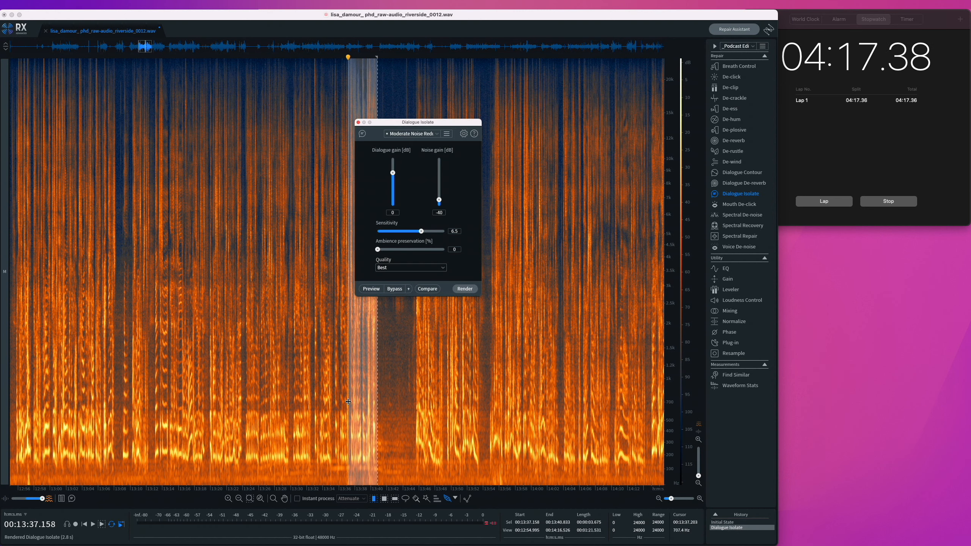
- Play the speech treated with Moderate Noise Reduction from about 13:37 and undo its Dialogue Isolate render
{"action": "scroll", "coordinate": [347, 402], "scroll_direction": "up", "scroll_amount": 2}
{"action": "left_click", "coordinate": [345, 412]}
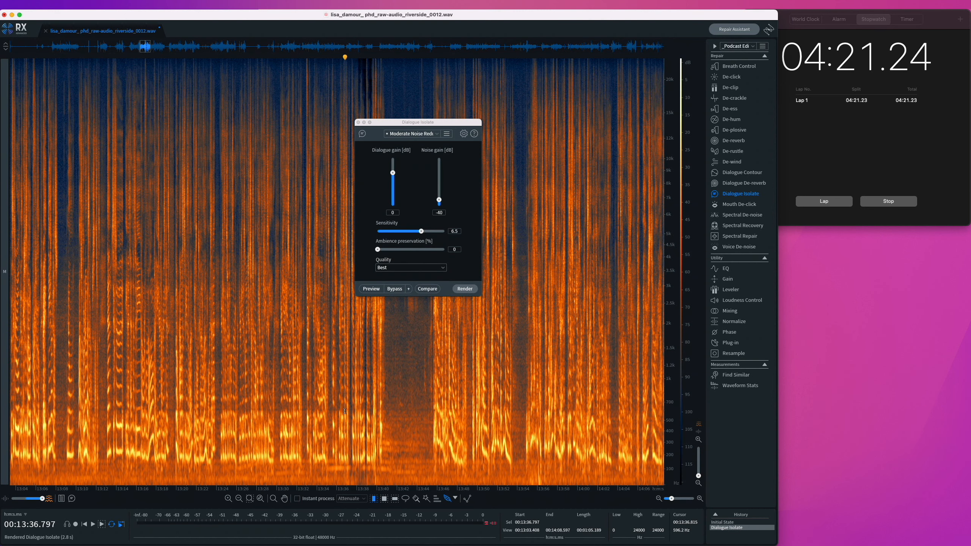
{"action": "key", "text": "space"}
{"action": "scroll", "coordinate": [344, 412], "scroll_direction": "up", "scroll_amount": 3}
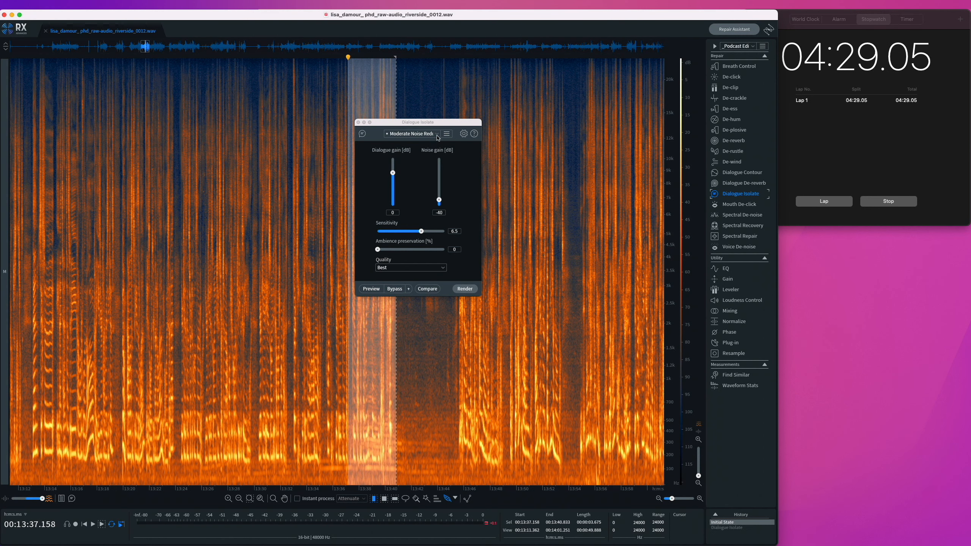
- Render Dialogue Isolate with the _heavy noise reduction preset on the same speech and play the result from about 13:37
{"action": "left_click", "coordinate": [437, 134]}
{"action": "left_click", "coordinate": [413, 153]}
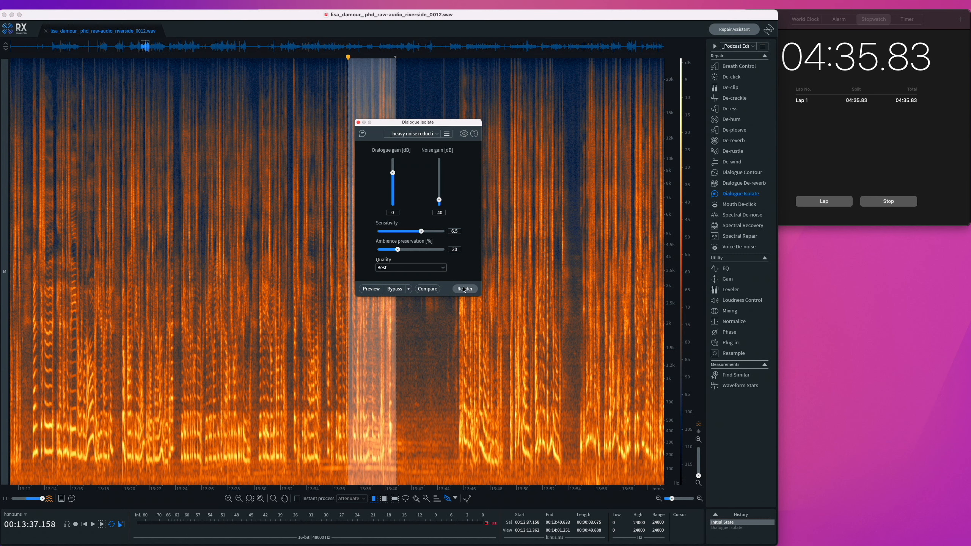
{"action": "left_click", "coordinate": [463, 289]}
{"action": "left_click", "coordinate": [351, 394]}
{"action": "key", "text": "space"}
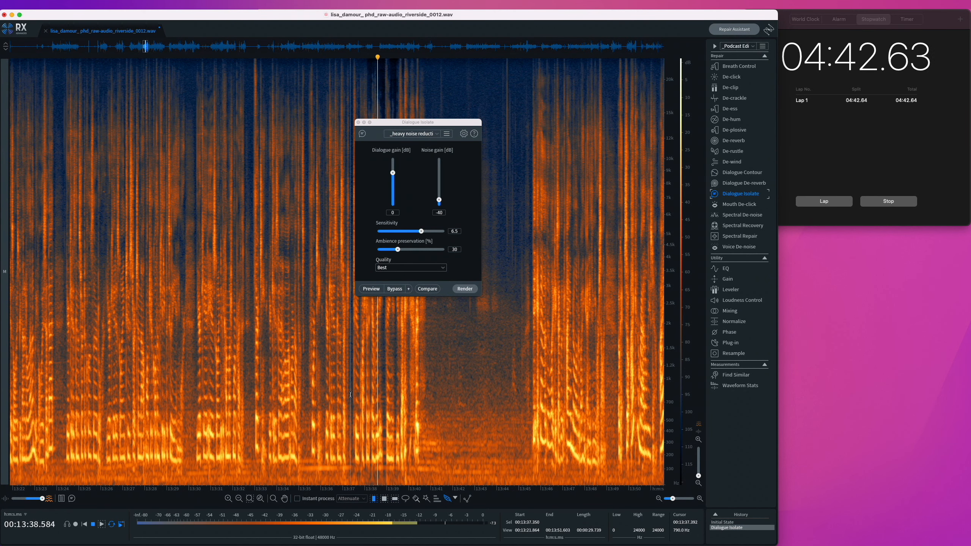
{"action": "key", "text": "space"}
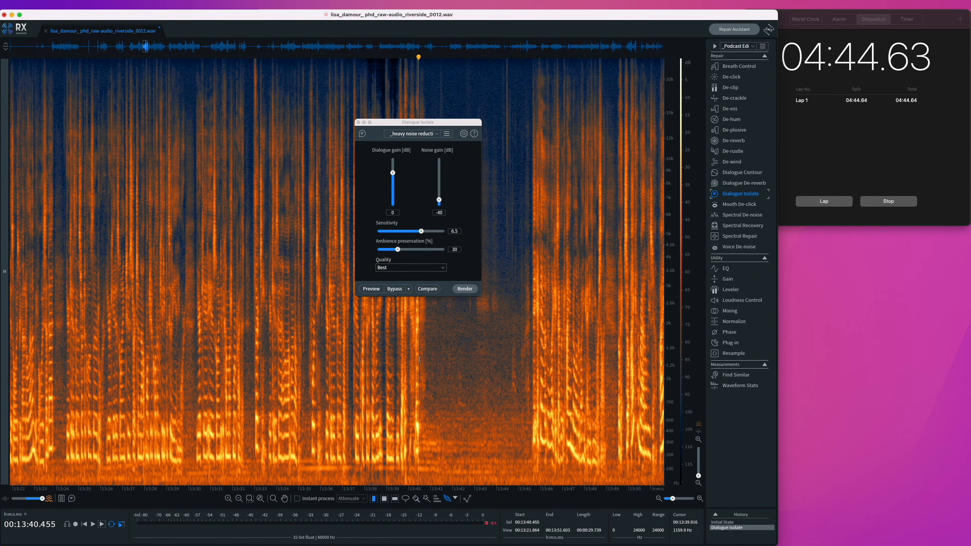
- Render Dialogue Isolate with the Separate Dialogue preset on the same passage and play the result up to about 13:40
{"action": "left_click", "coordinate": [437, 134]}
{"action": "left_click", "coordinate": [334, 379]}
{"action": "key", "text": "space"}
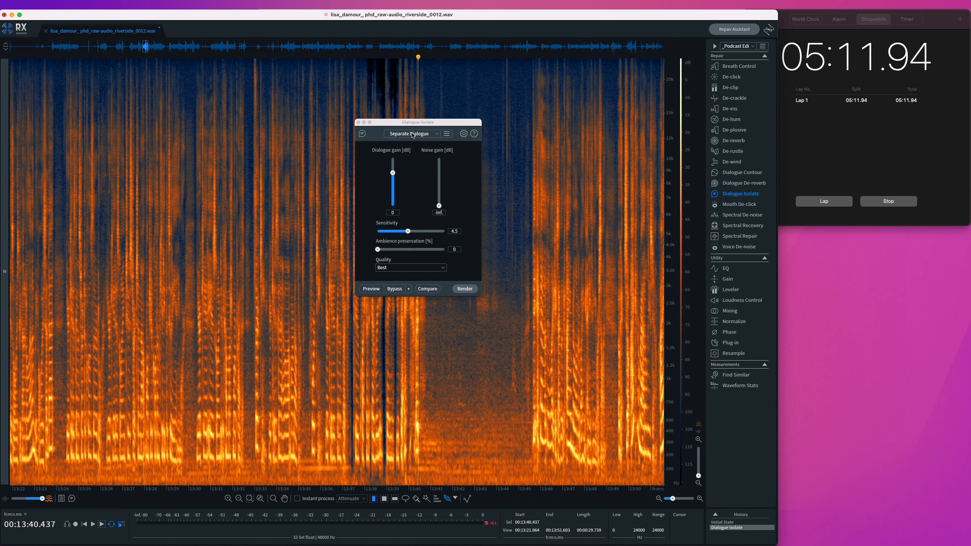
- Switch Dialogue Isolate back to the Moderate Noise Reduction preset and undo the Separate Dialogue render
{"action": "left_click", "coordinate": [412, 133]}
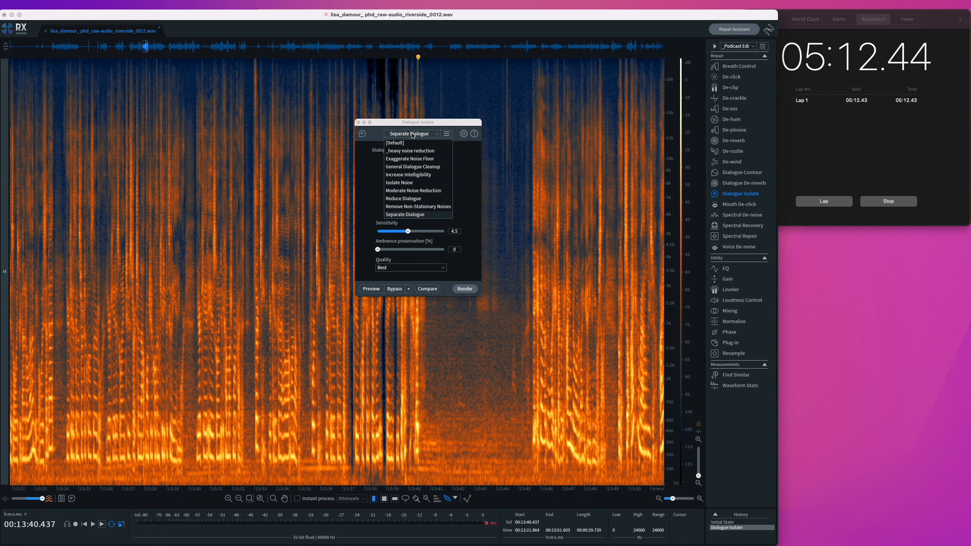
{"action": "left_click", "coordinate": [430, 191]}
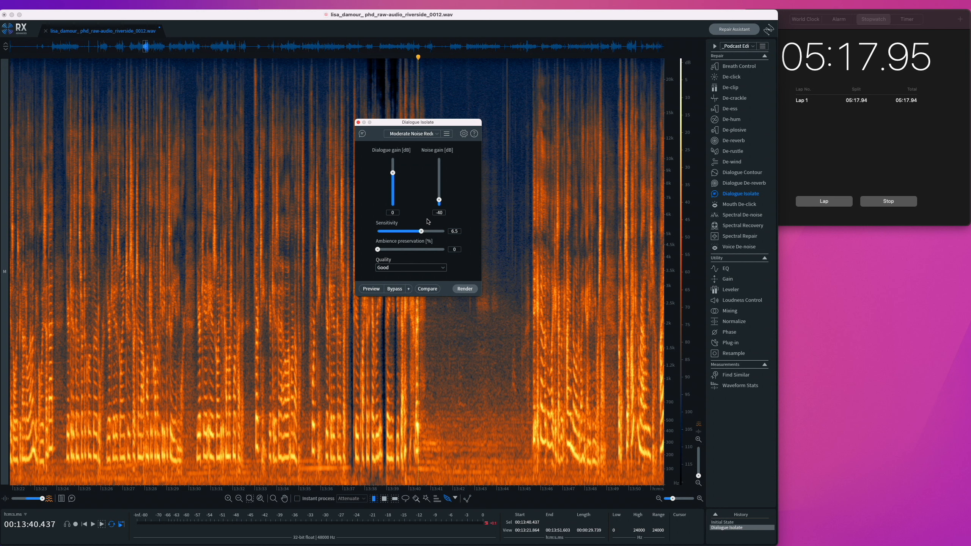
{"action": "key", "text": "super+z"}
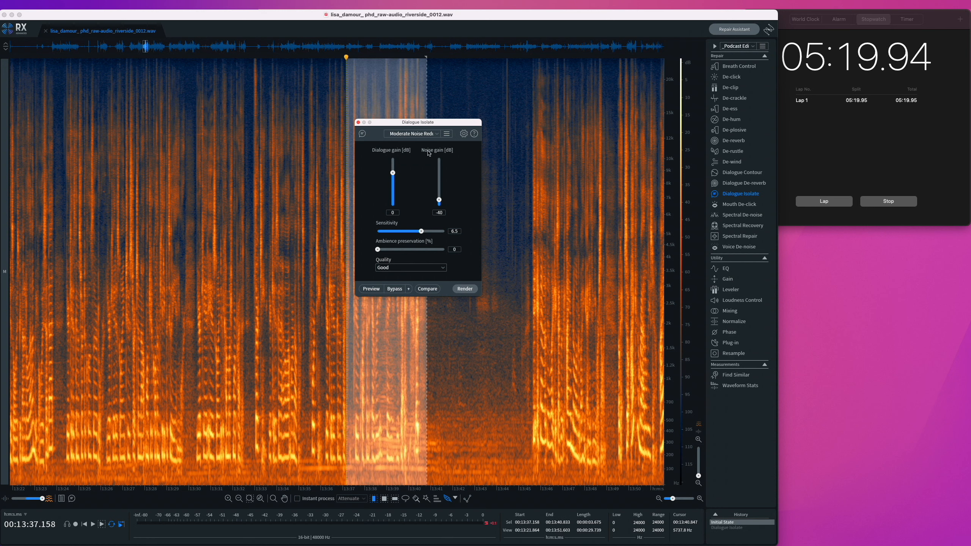
- Replace the Batch Processor's input file with the 24-bit _RX version of the raw Riverside recording, closing the standalone Dialogue Isolate module
{"action": "key", "text": "super+b"}
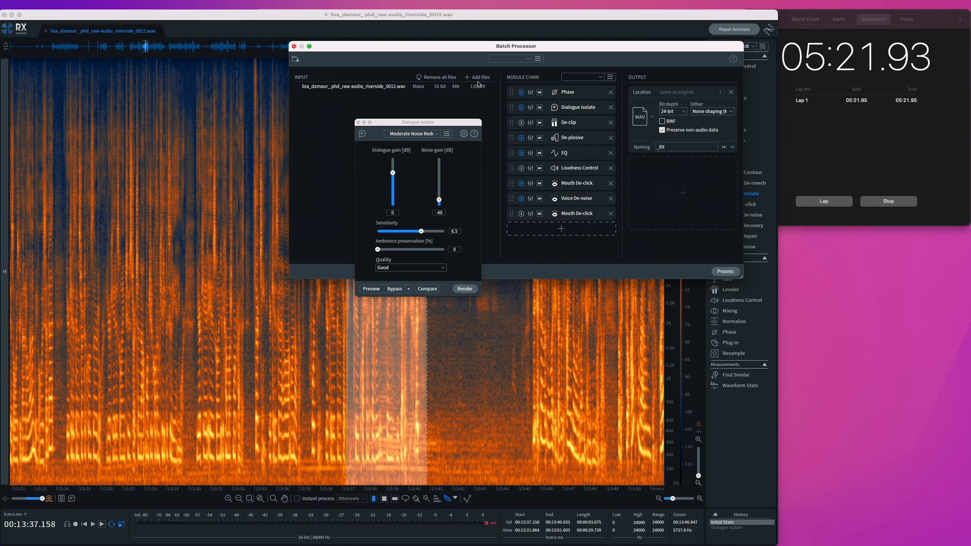
{"action": "left_click", "coordinate": [419, 78]}
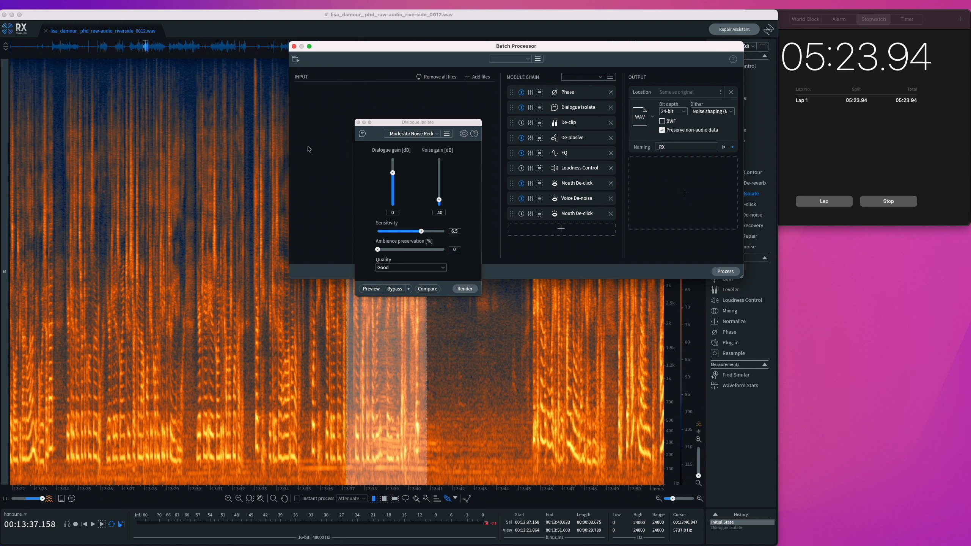
{"action": "left_click", "coordinate": [358, 123]}
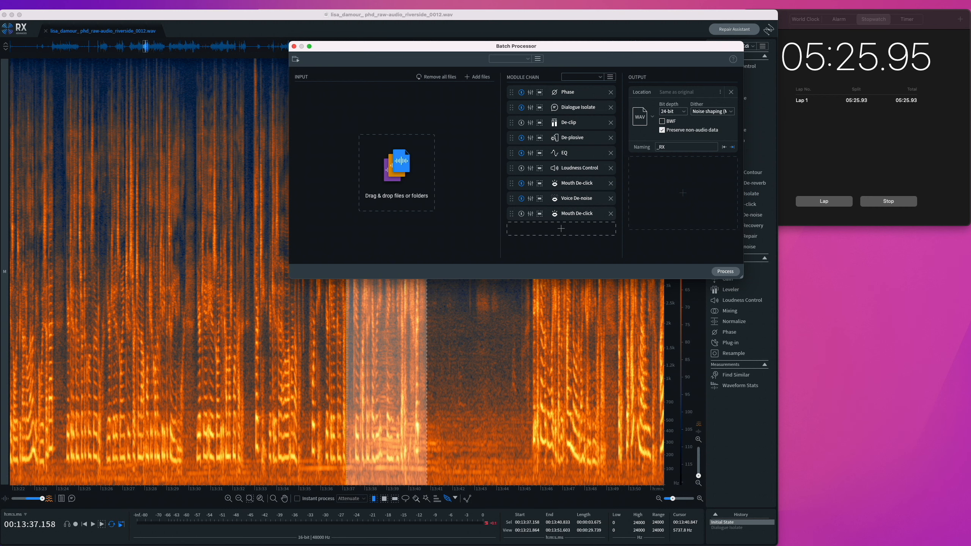
{"action": "left_click_drag", "start_coordinate": [969, 224], "coordinate": [372, 157]}
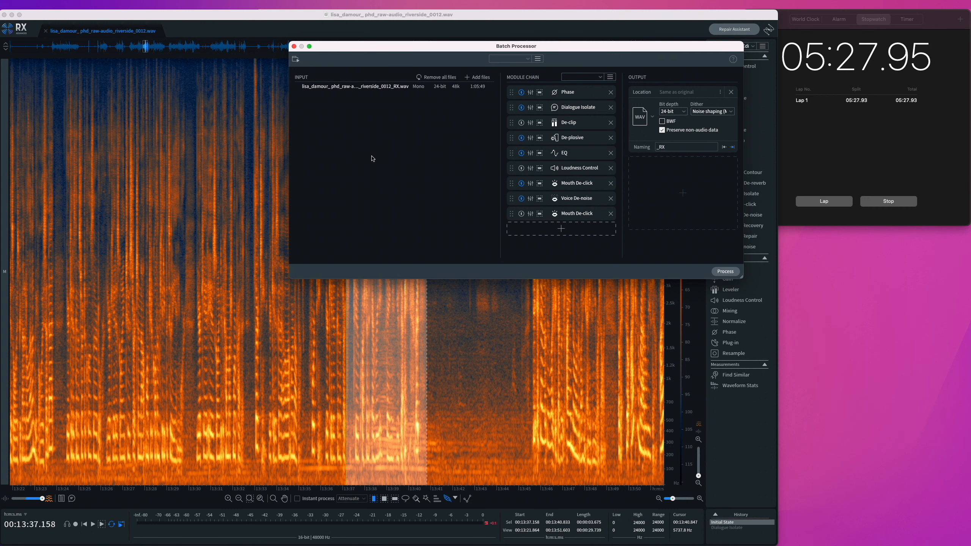
- Check the Dialogue Isolate settings in the batch module chain, including its preset and quality, and close them
{"action": "left_click", "coordinate": [530, 109]}
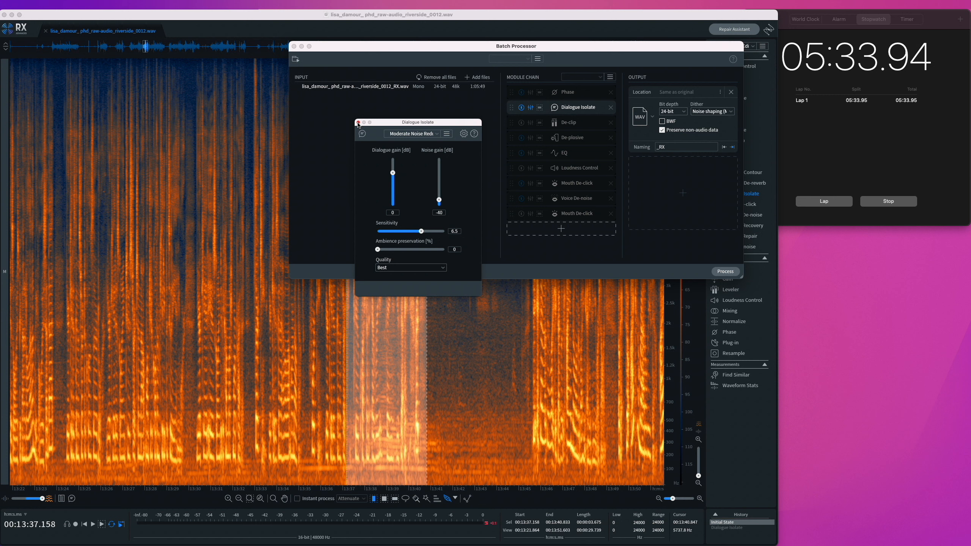
{"action": "left_click", "coordinate": [358, 122]}
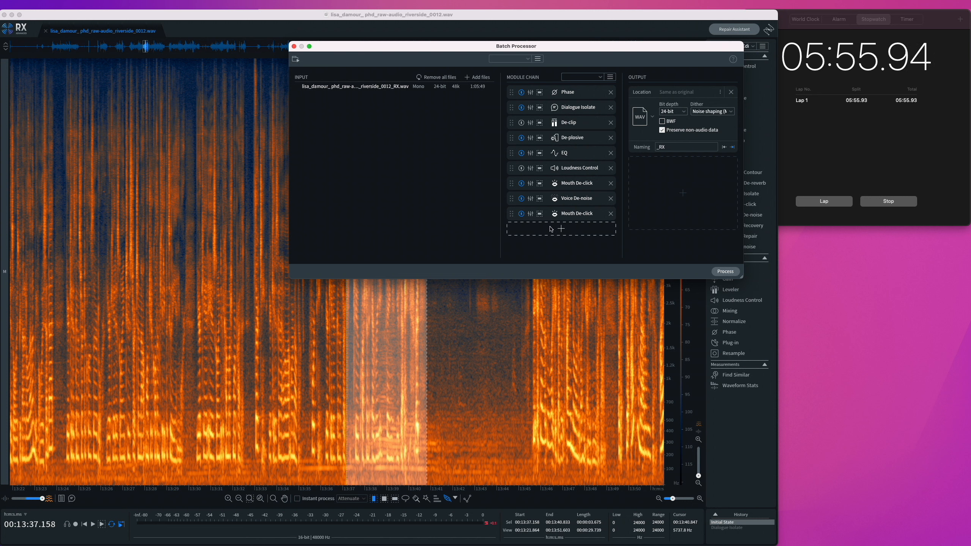
- Process the recording through the batch module chain and stop the stopwatch once processing finishes
{"action": "left_click", "coordinate": [728, 272]}
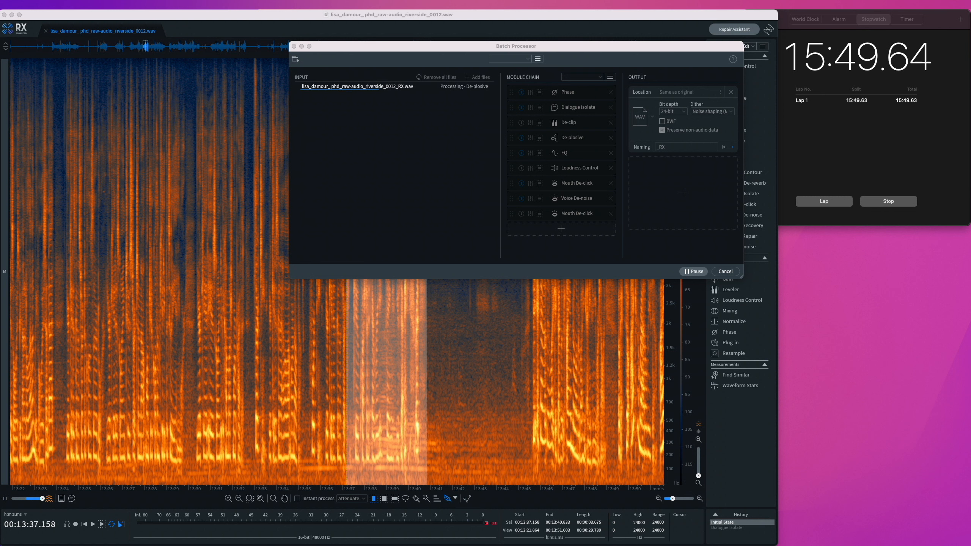
{"action": "left_click", "coordinate": [889, 201]}
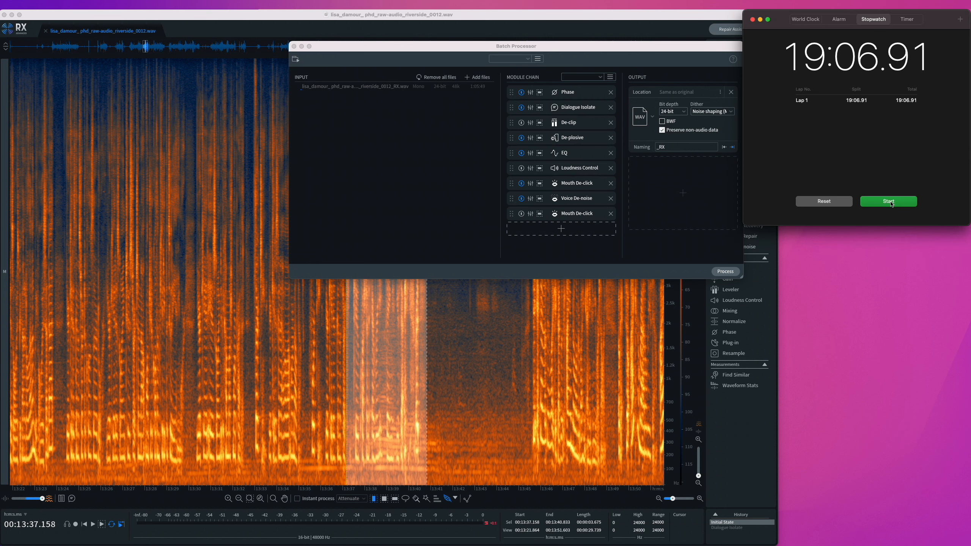